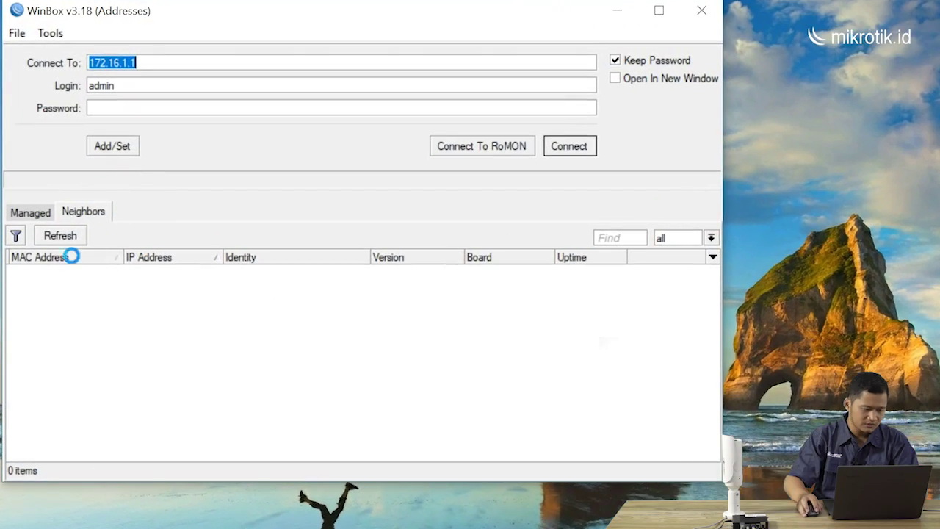
# Step: Refresh the neighbor discovery and connect to router 74:4D:28:E3:B4:41 by its MAC address with the admin login
pyautogui.click(58, 197)
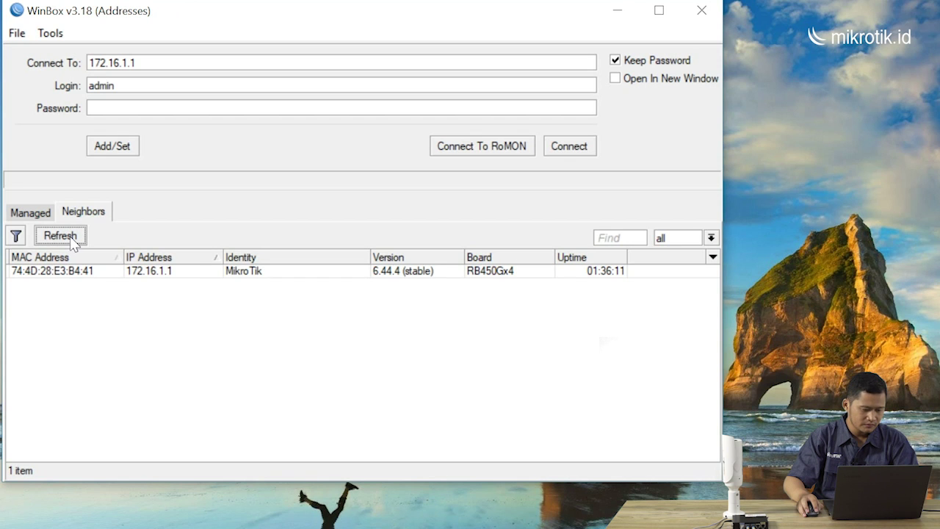
pyautogui.click(74, 272)
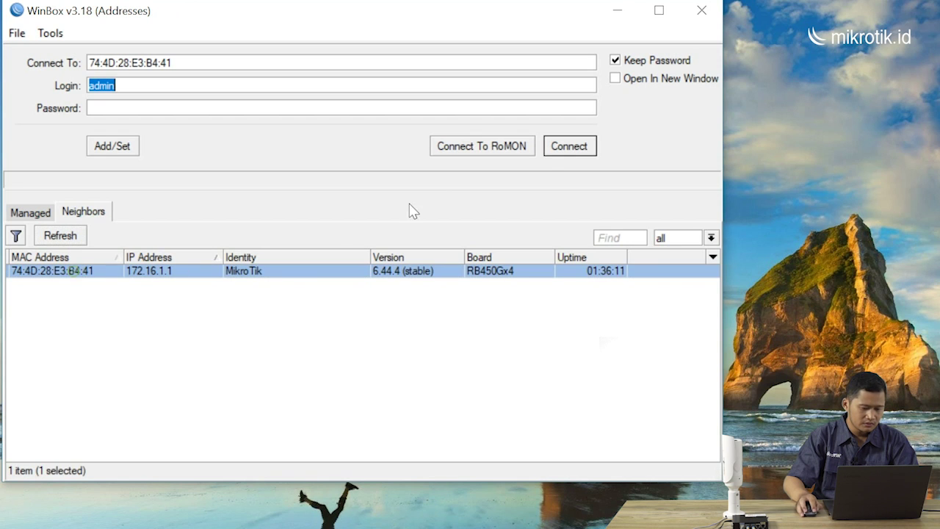
pyautogui.click(552, 150)
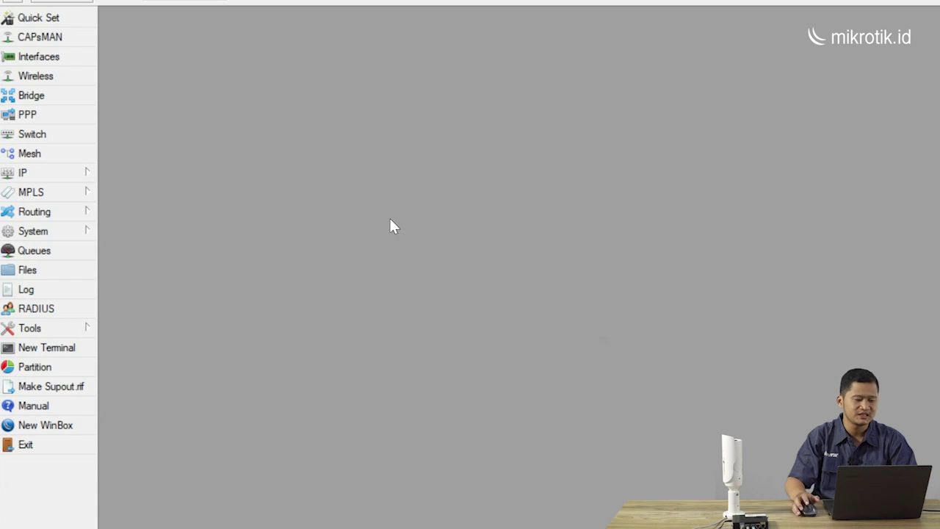
# Step: Examine the router's interfaces and the IP addresses assigned to bridge1 and ether1
pyautogui.click(70, 58)
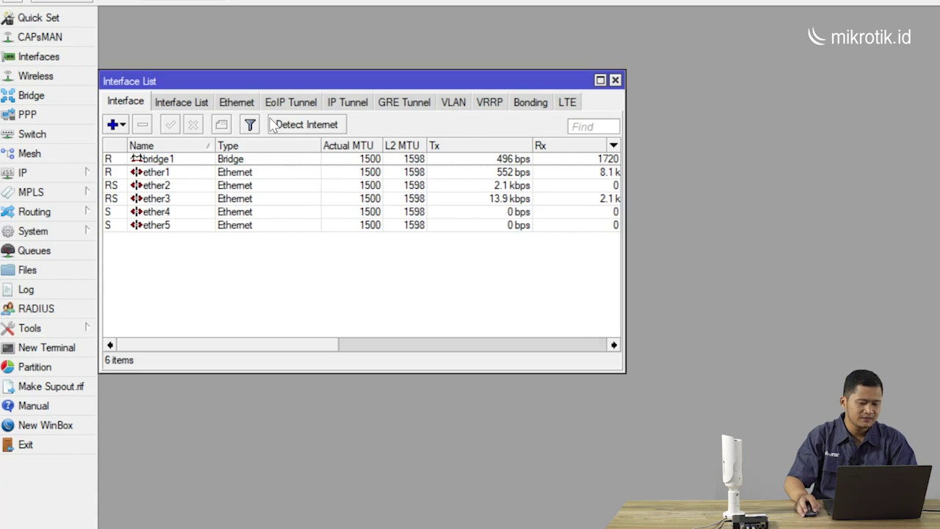
pyautogui.moveTo(238, 85); pyautogui.dragTo(382, 24)
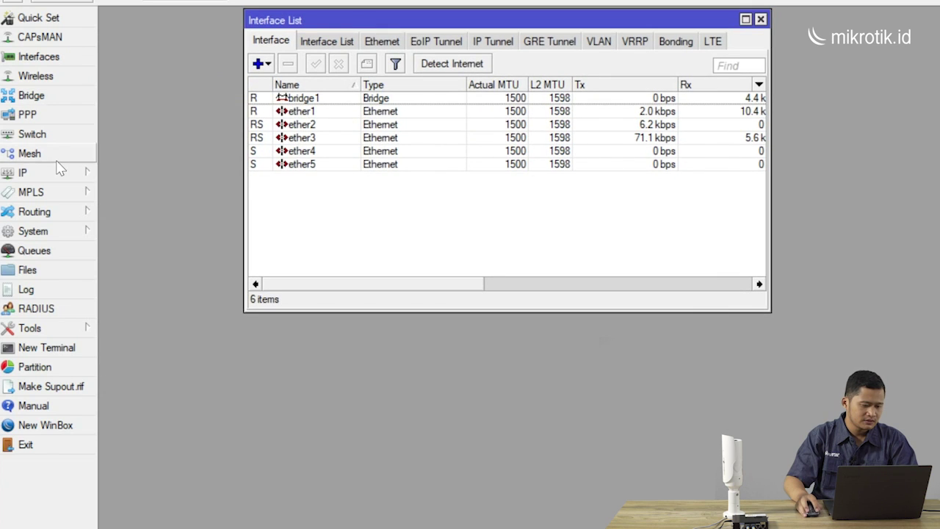
pyautogui.click(29, 172)
pyautogui.click(147, 105)
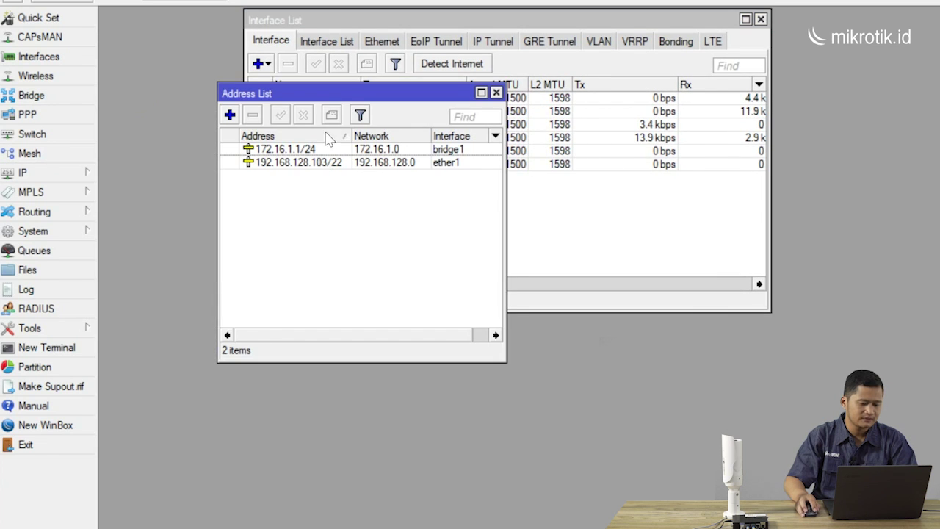
pyautogui.moveTo(348, 91); pyautogui.dragTo(293, 40)
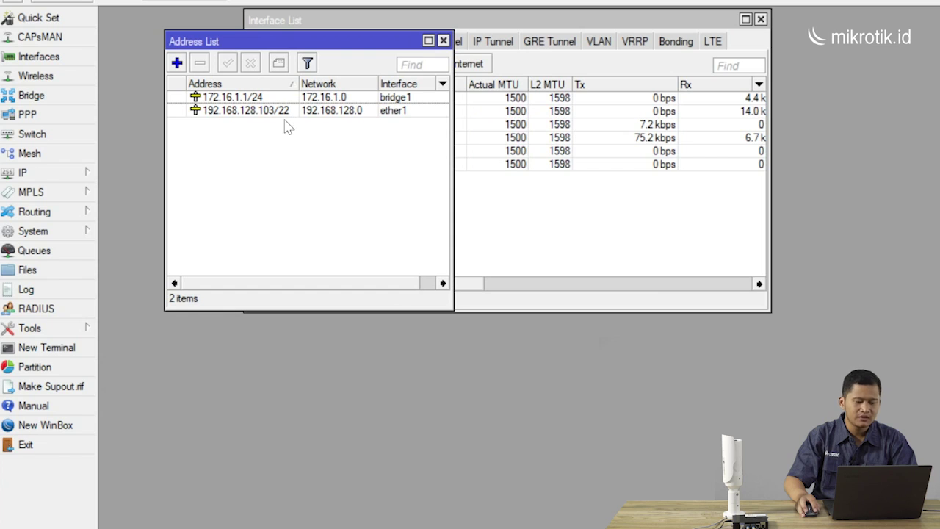
pyautogui.click(237, 98)
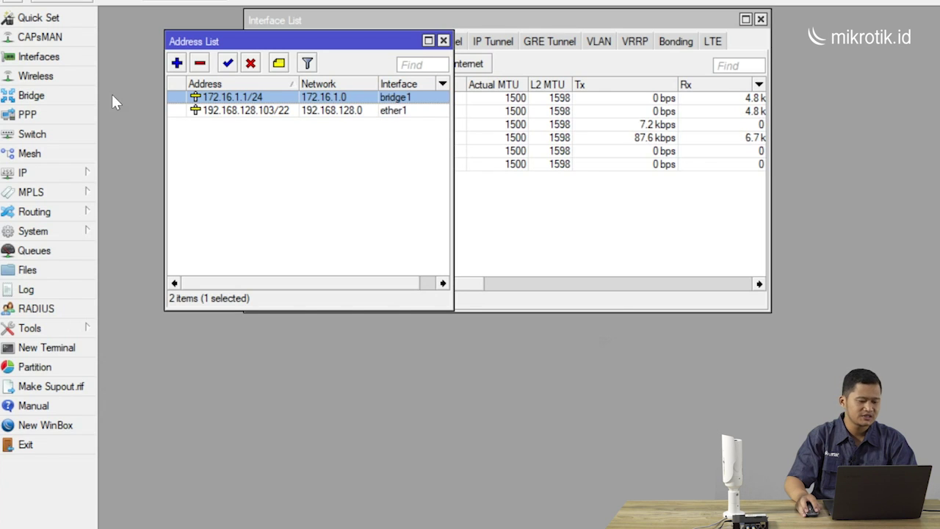
# Step: Examine the router's bridge and the ports assigned to it
pyautogui.click(66, 98)
pyautogui.moveTo(209, 209); pyautogui.dragTo(309, 107)
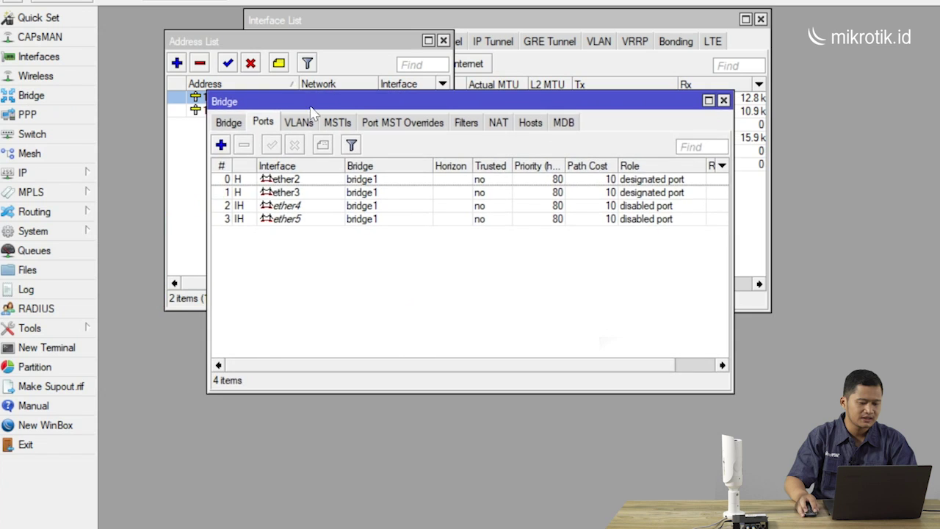
pyautogui.click(228, 122)
pyautogui.click(263, 123)
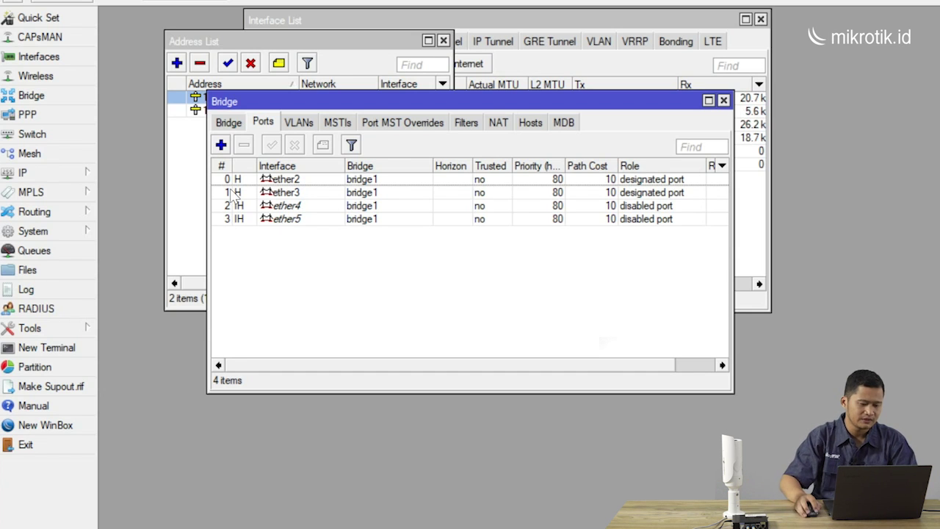
pyautogui.click(195, 191)
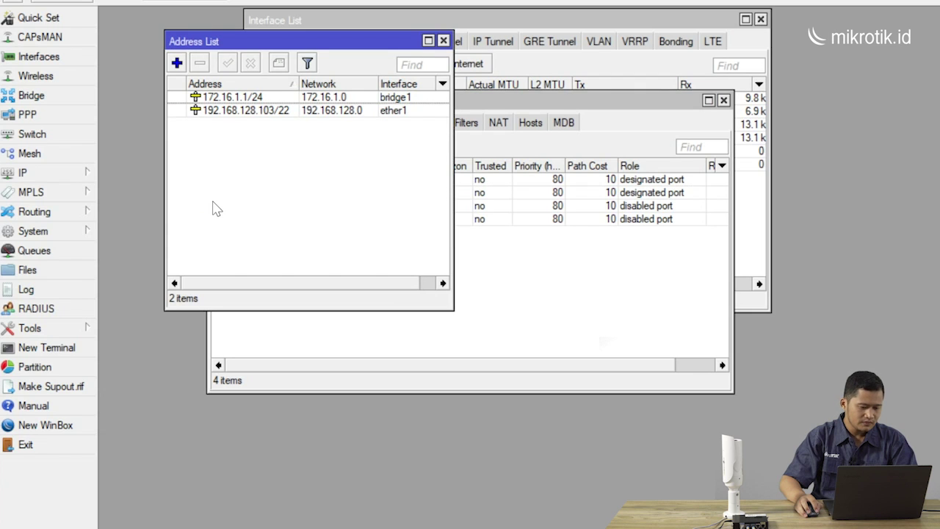
# Step: Examine the router's IP routes, including the gateway of the default 0.0.0.0/0 route
pyautogui.click(62, 176)
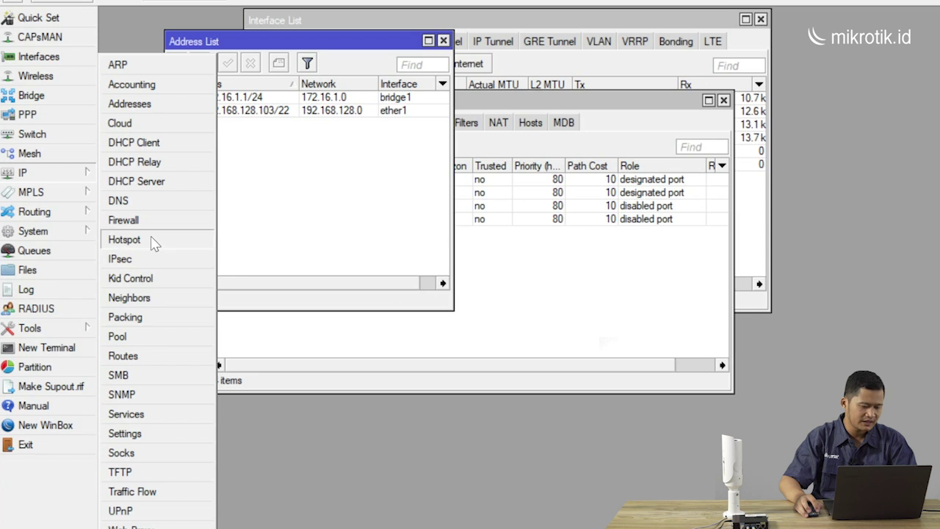
pyautogui.click(132, 357)
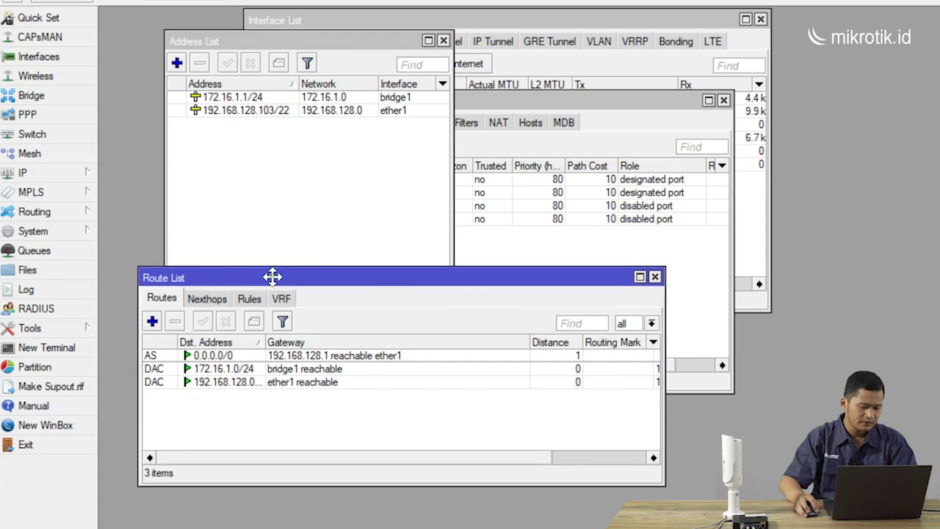
pyautogui.moveTo(272, 275); pyautogui.dragTo(500, 162)
pyautogui.click(500, 244)
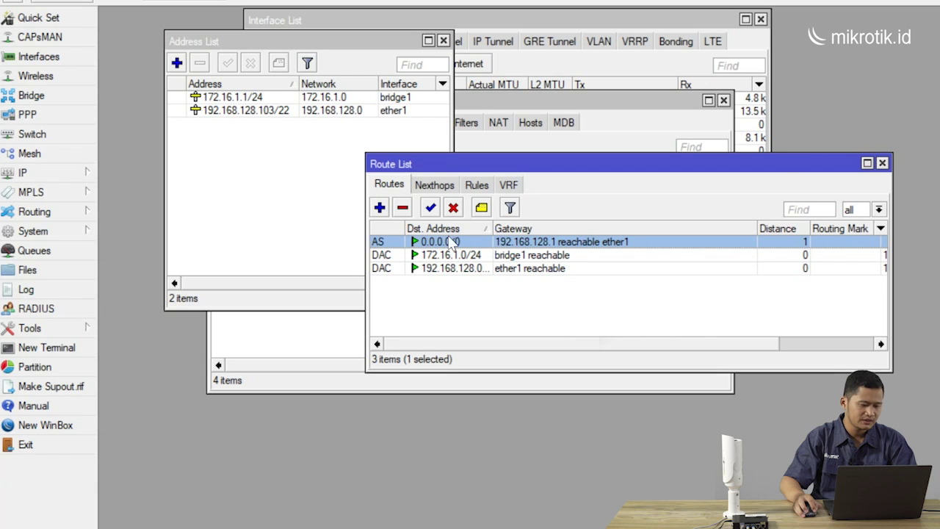
pyautogui.click(232, 161)
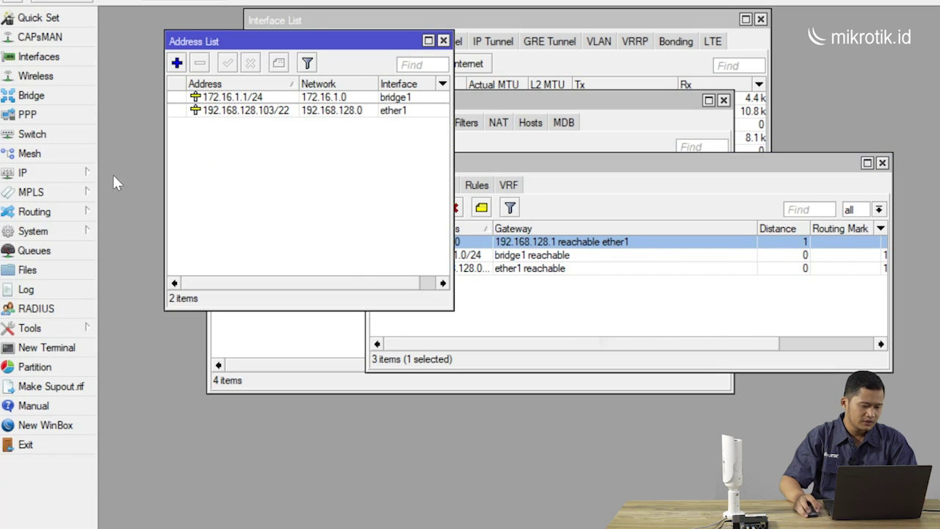
# Step: Inspect the existing srcnat firewall rule's outgoing interface and its action
pyautogui.click(63, 174)
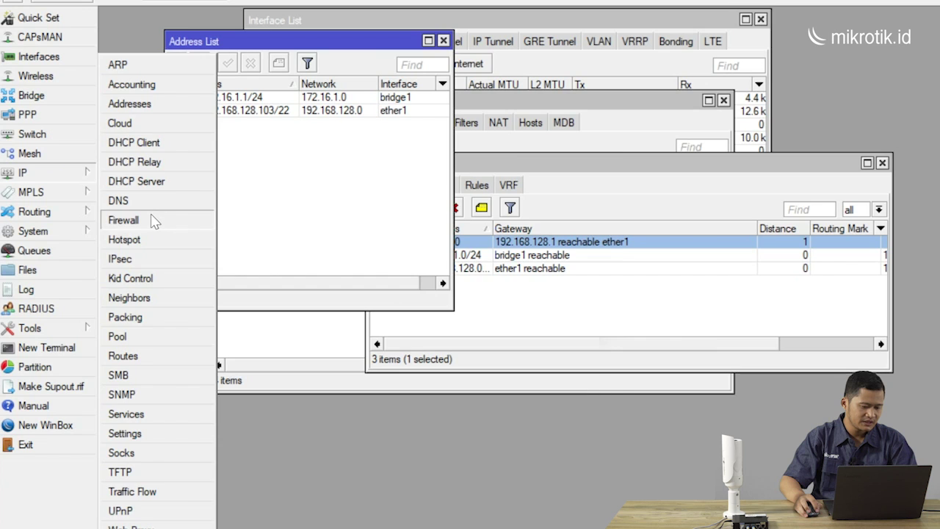
pyautogui.click(154, 220)
pyautogui.doubleClick(198, 212)
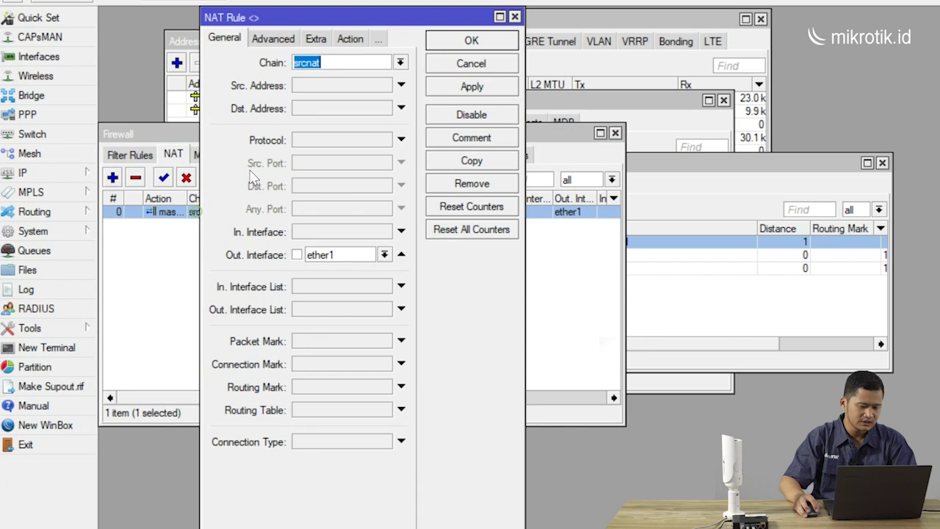
pyautogui.moveTo(294, 13); pyautogui.dragTo(531, 30)
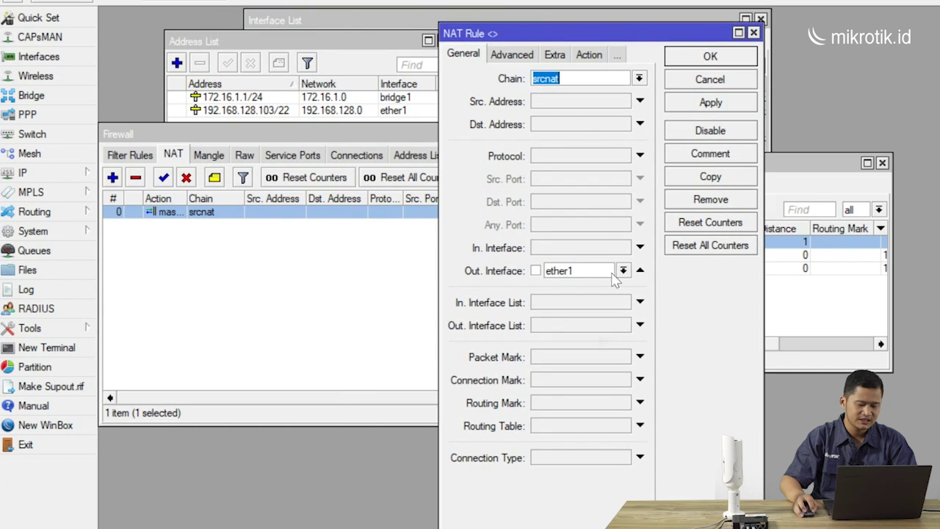
pyautogui.click(589, 55)
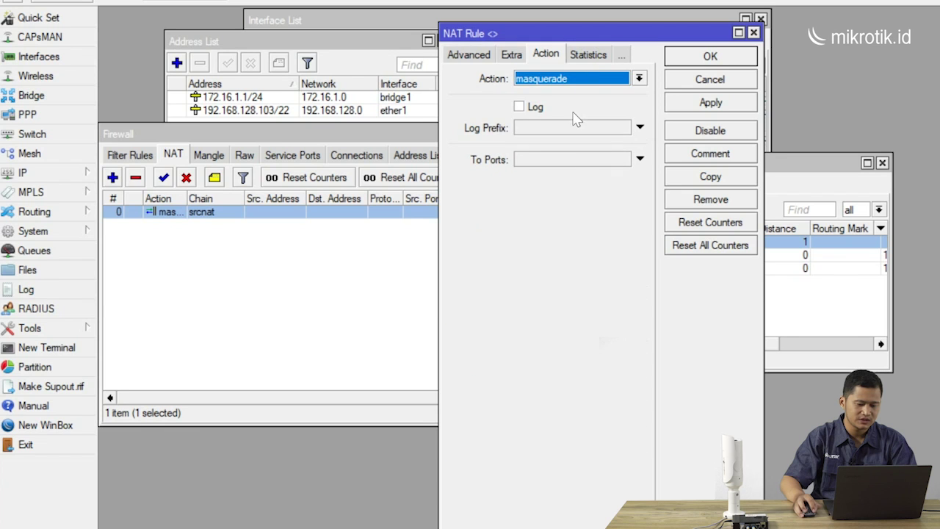
pyautogui.click(300, 264)
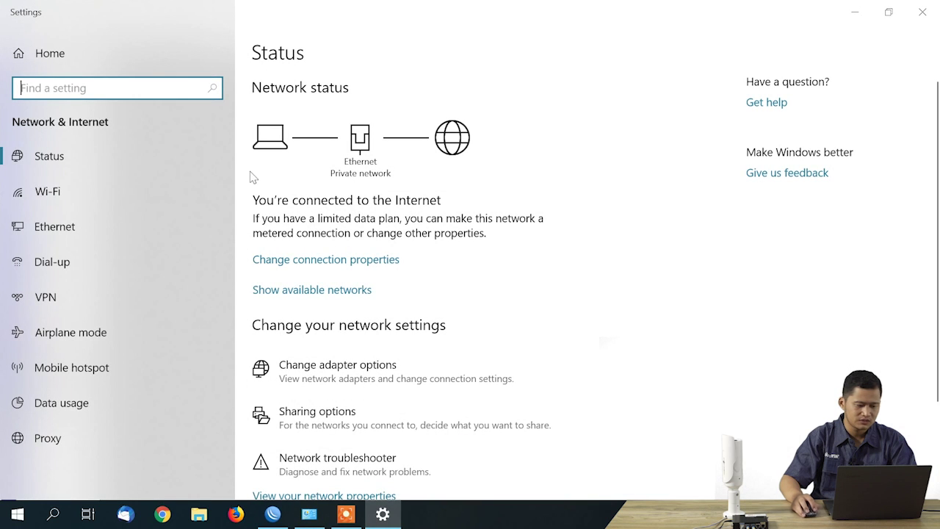
# Step: Go to the adapter options in the Windows Ethernet settings, then disable and re-enable the Ethernet adapter
pyautogui.click(59, 235)
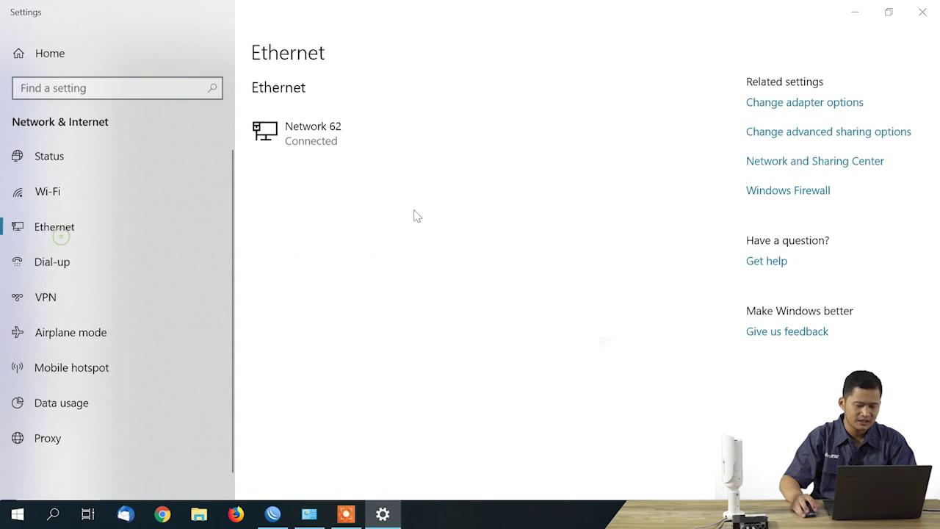
pyautogui.click(800, 103)
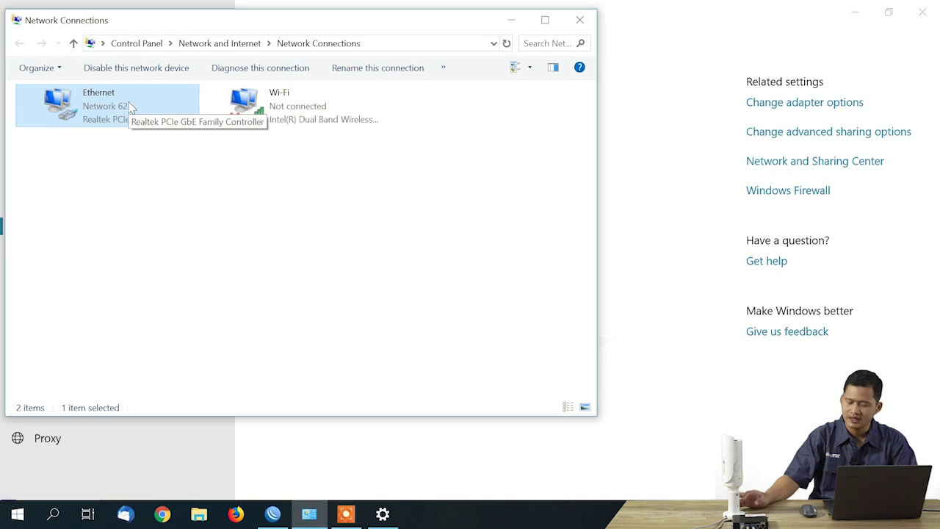
pyautogui.rightClick(110, 90)
pyautogui.click(131, 101)
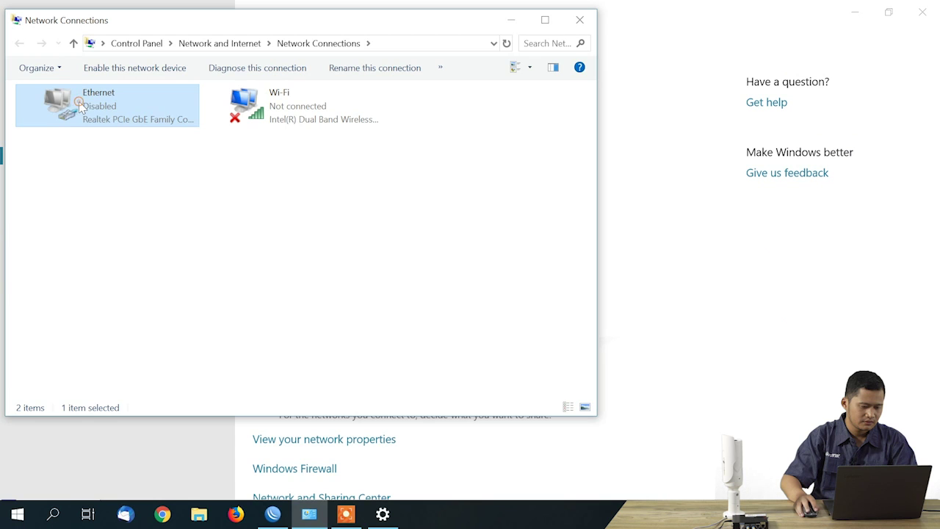
pyautogui.rightClick(76, 100)
pyautogui.click(151, 115)
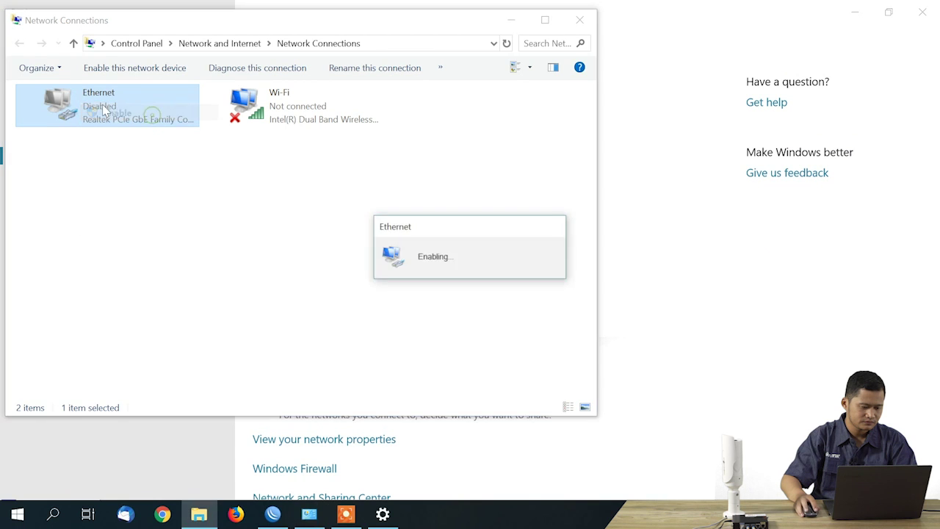
# Step: Check the Ethernet adapter's IPv4 address, gateway and DNS settings, then close its properties without changes
pyautogui.rightClick(102, 104)
pyautogui.click(146, 221)
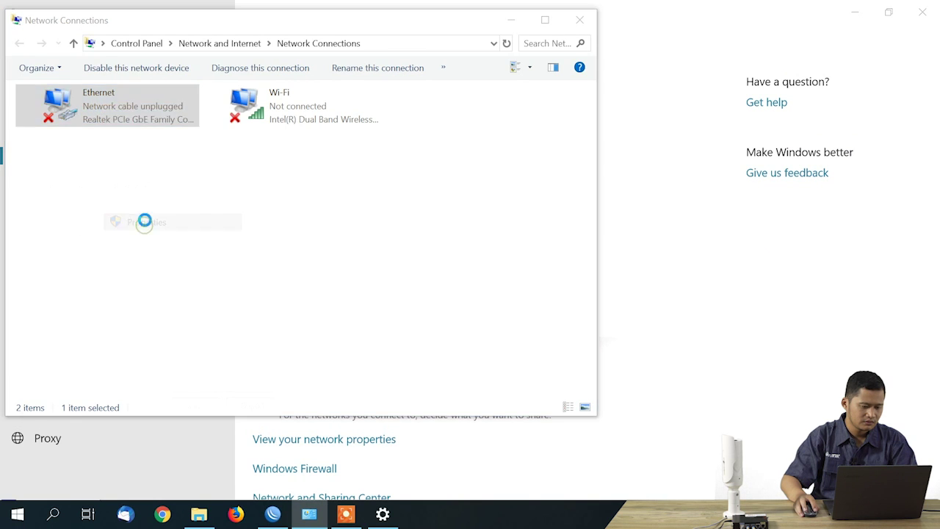
pyautogui.doubleClick(140, 249)
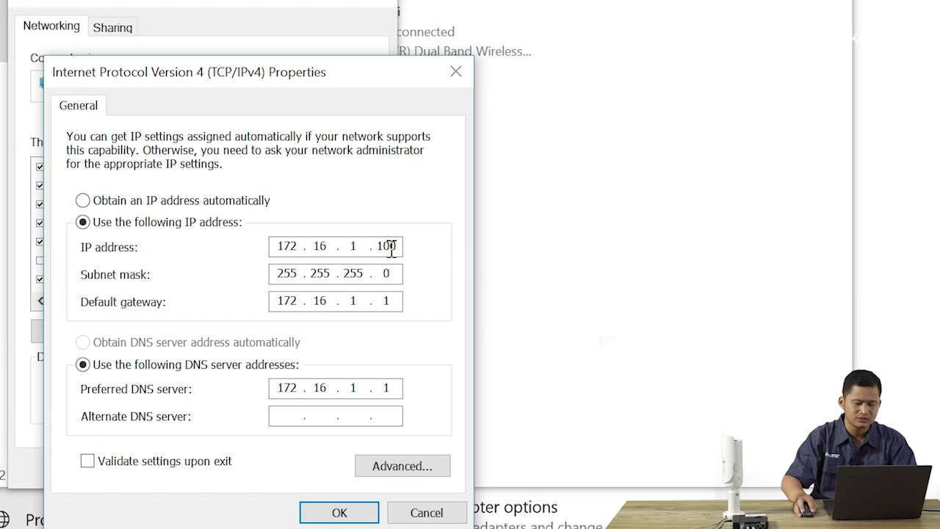
pyautogui.click(456, 72)
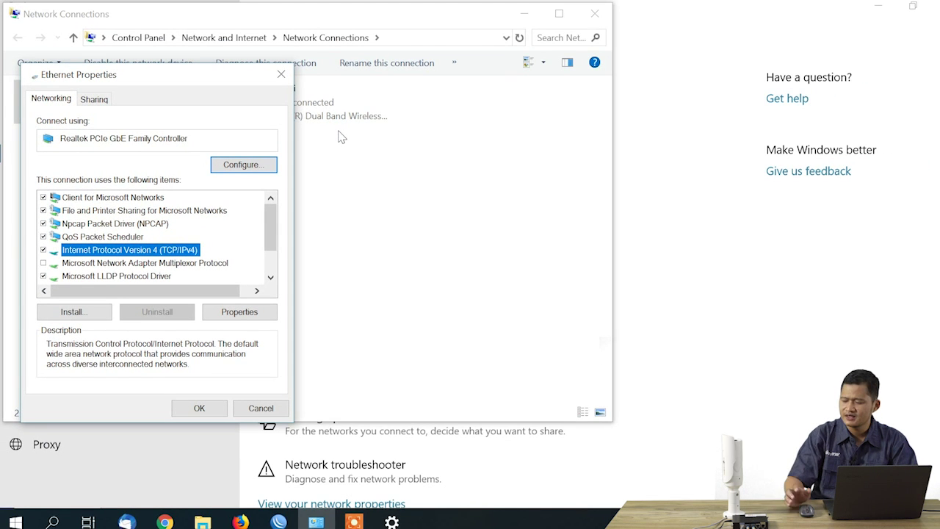
pyautogui.click(281, 74)
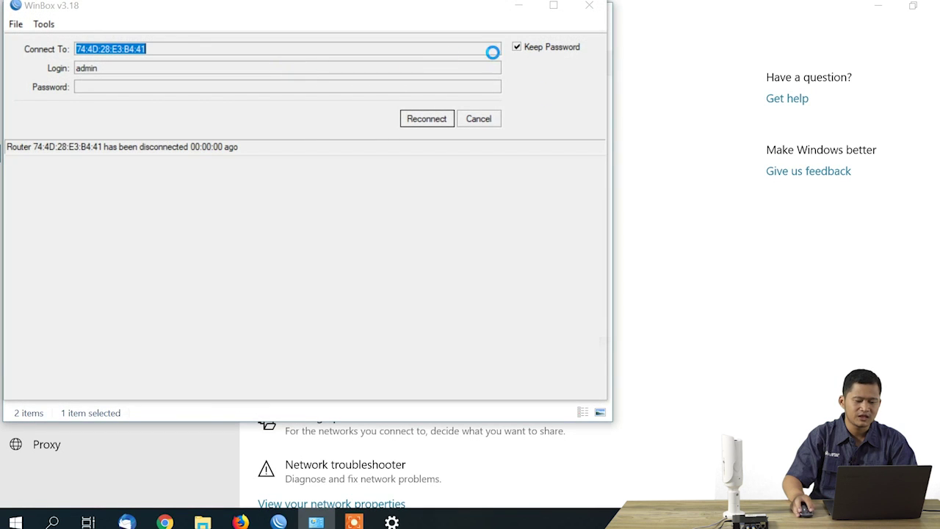
# Step: Cancel the WinBox reconnection and launch Internet Explorer
pyautogui.click(491, 119)
pyautogui.click(682, 67)
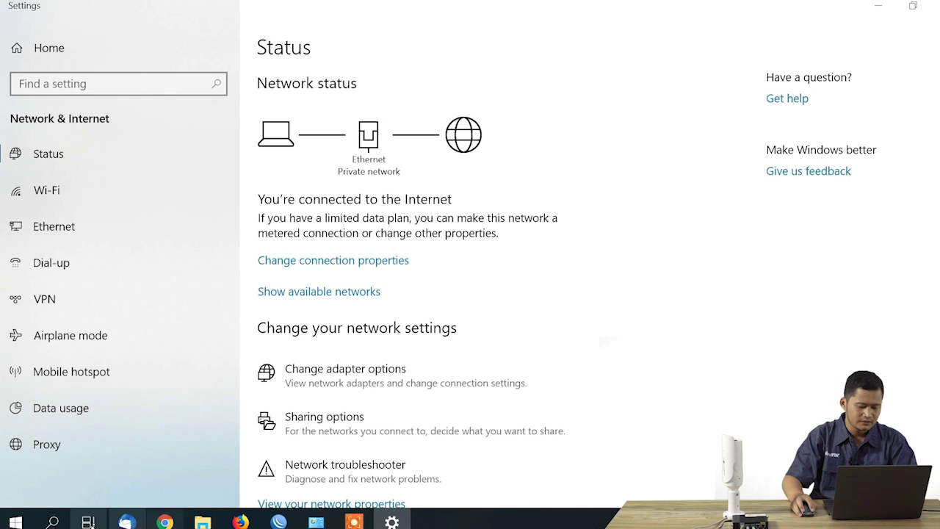
pyautogui.click(53, 521)
pyautogui.write('inte')
pyautogui.press('Return')
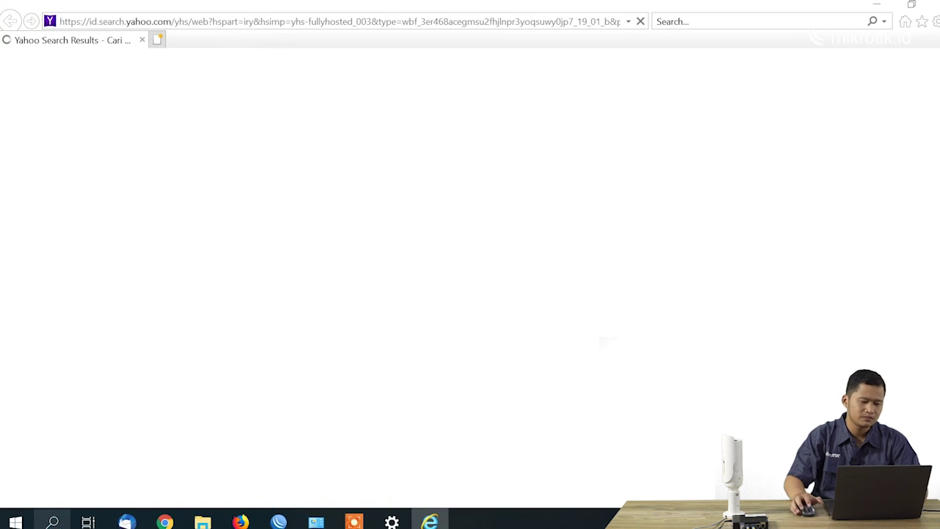
# Step: Load the web page at 172.16.1.2 in the browser
pyautogui.click(220, 29)
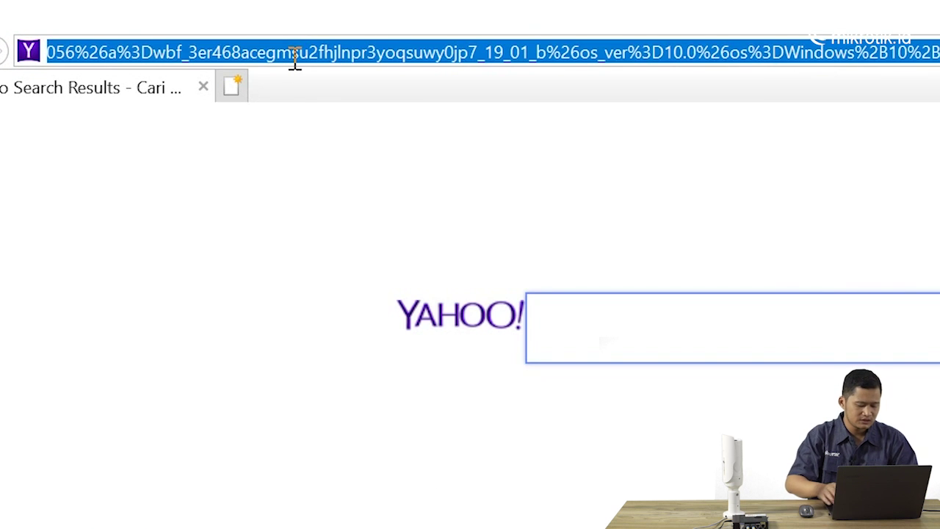
pyautogui.write('172.16.1.2/')
pyautogui.press('End')
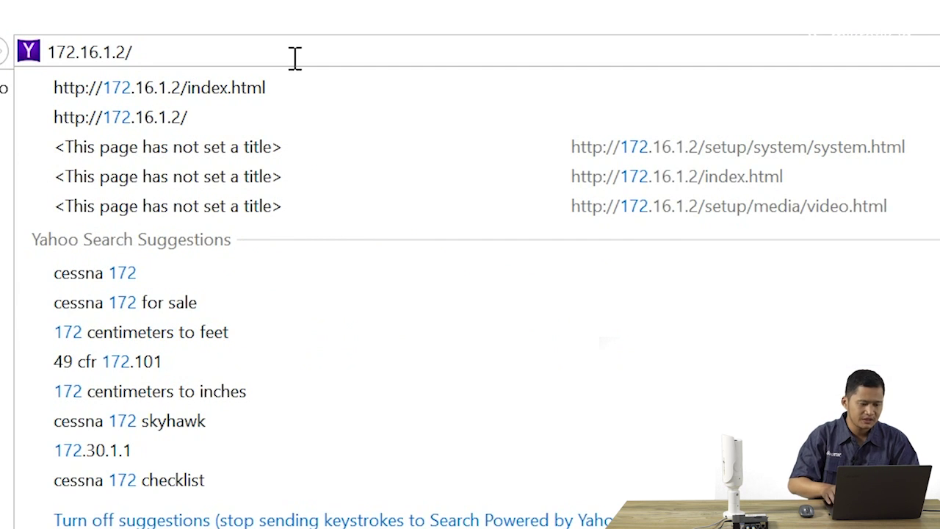
pyautogui.press('Return')
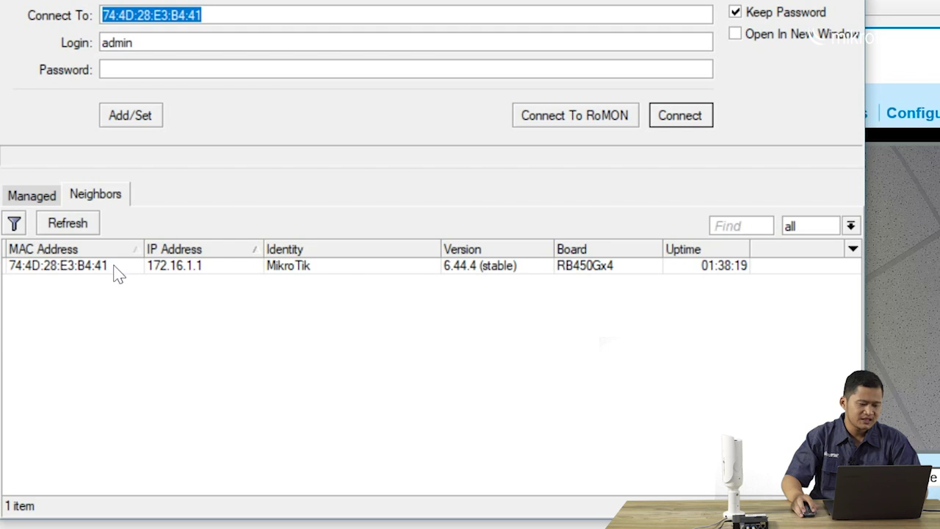
# Step: Reconnect WinBox to the neighbor router 74:4D:28:E3:B4:41 by its MAC address with the admin login
pyautogui.click(83, 263)
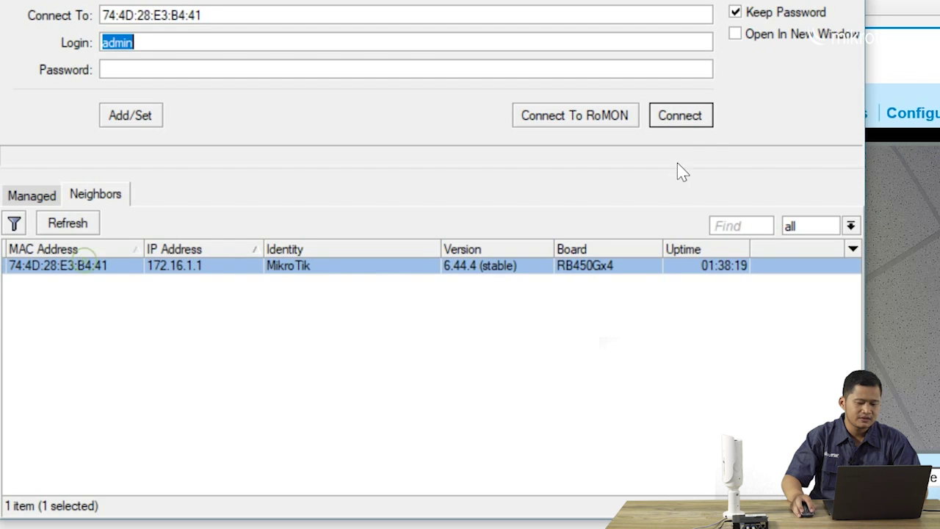
pyautogui.click(680, 116)
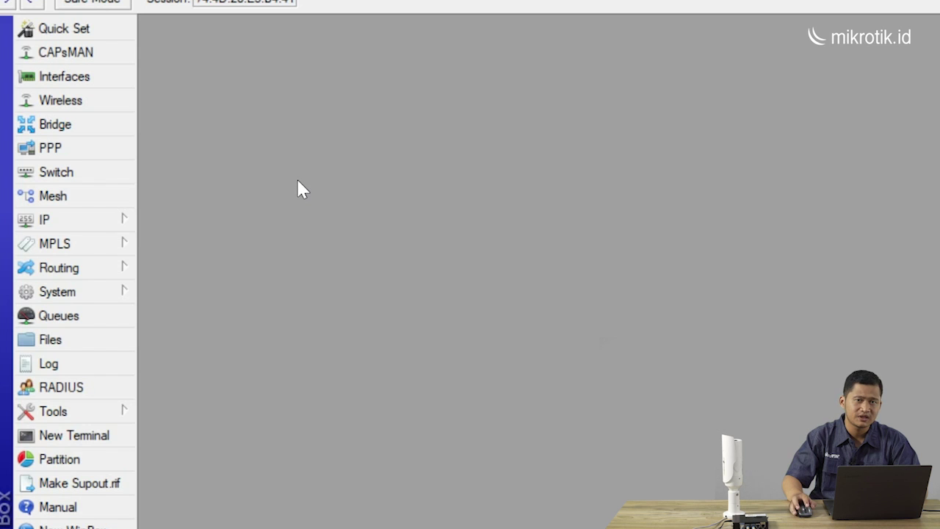
# Step: Open the router's firewall NAT rules and start a new rule with its chain set to dstnat
pyautogui.click(96, 220)
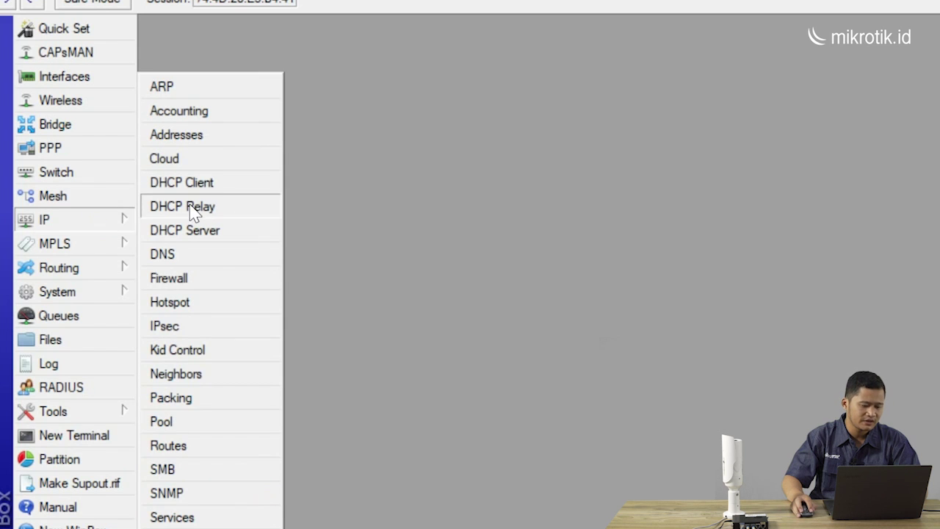
pyautogui.click(200, 283)
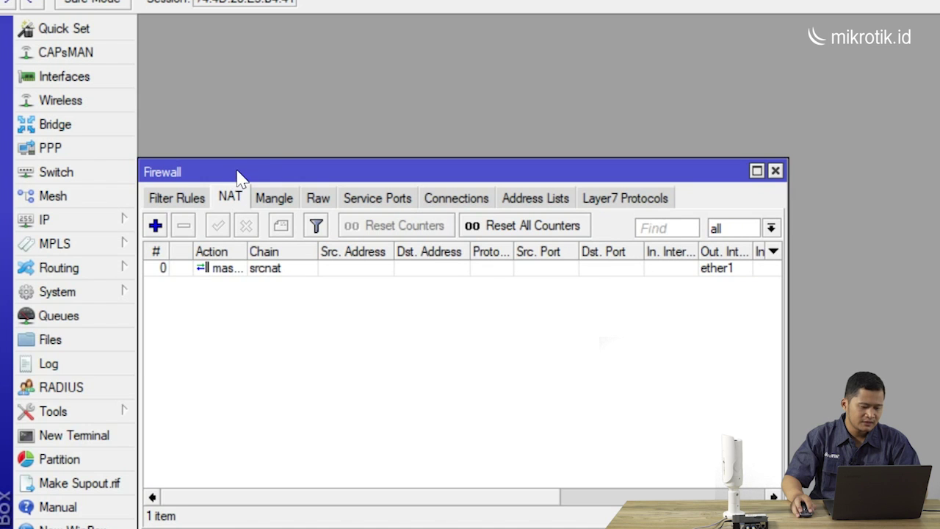
pyautogui.moveTo(239, 176); pyautogui.dragTo(495, 115)
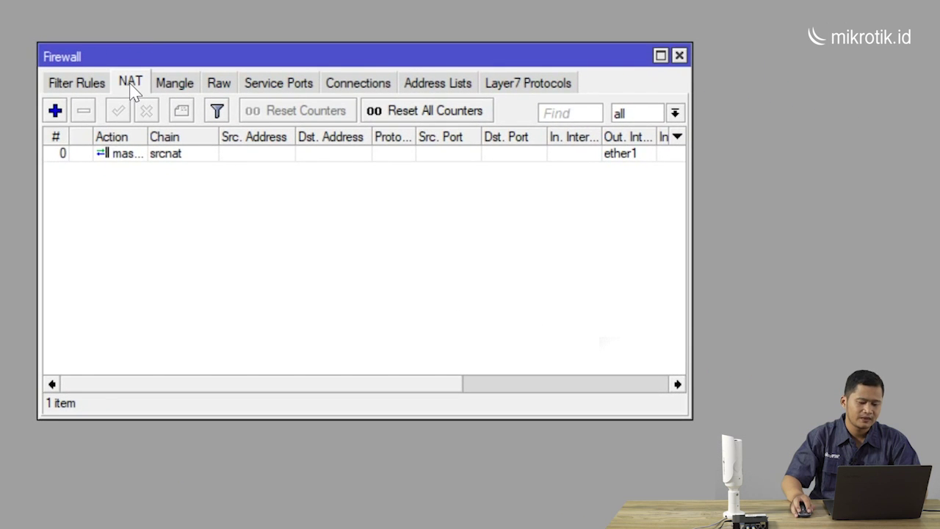
pyautogui.click(55, 110)
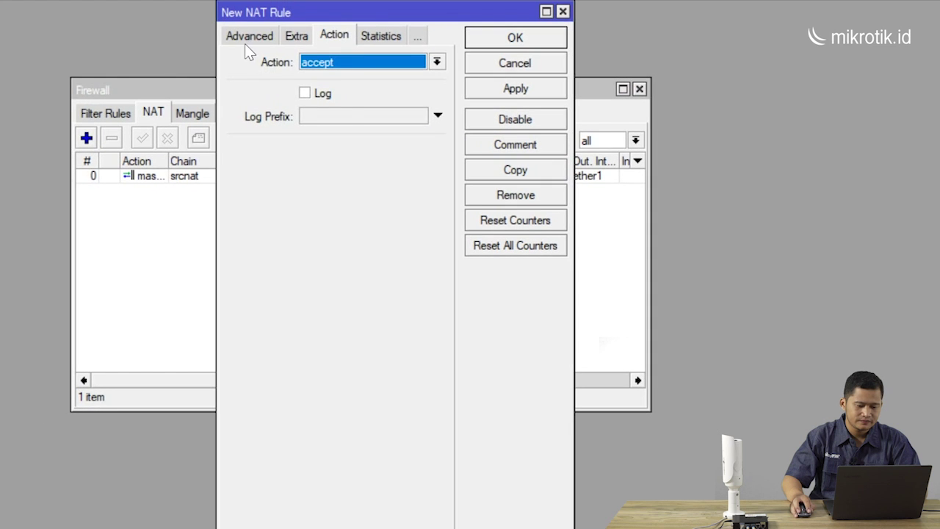
pyautogui.click(248, 41)
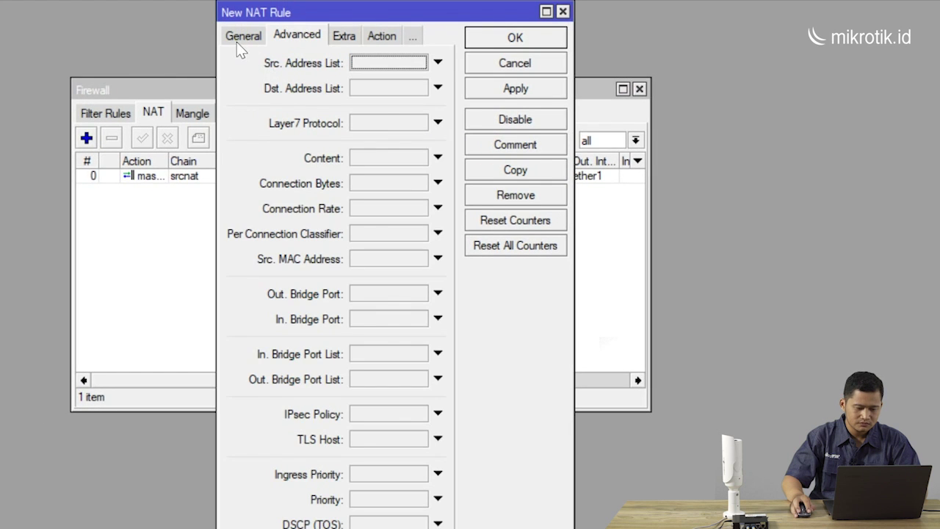
pyautogui.click(238, 39)
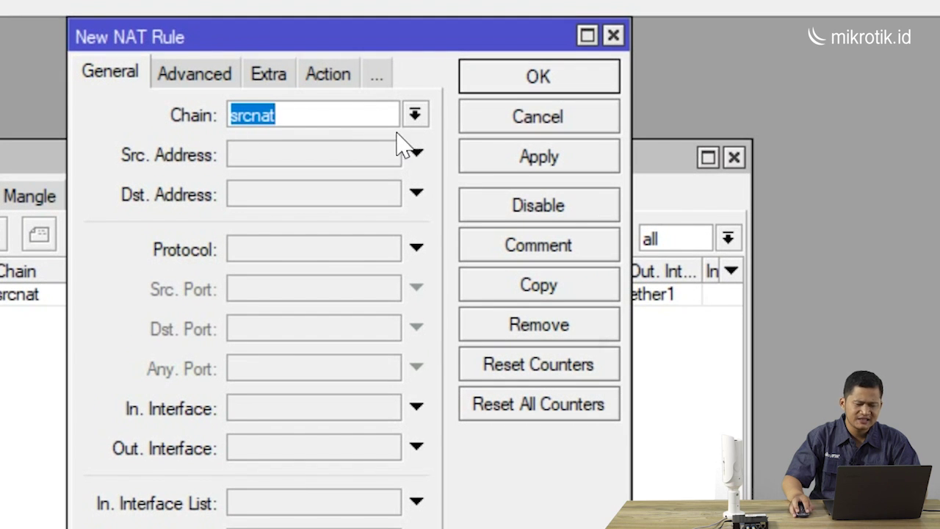
pyautogui.click(415, 116)
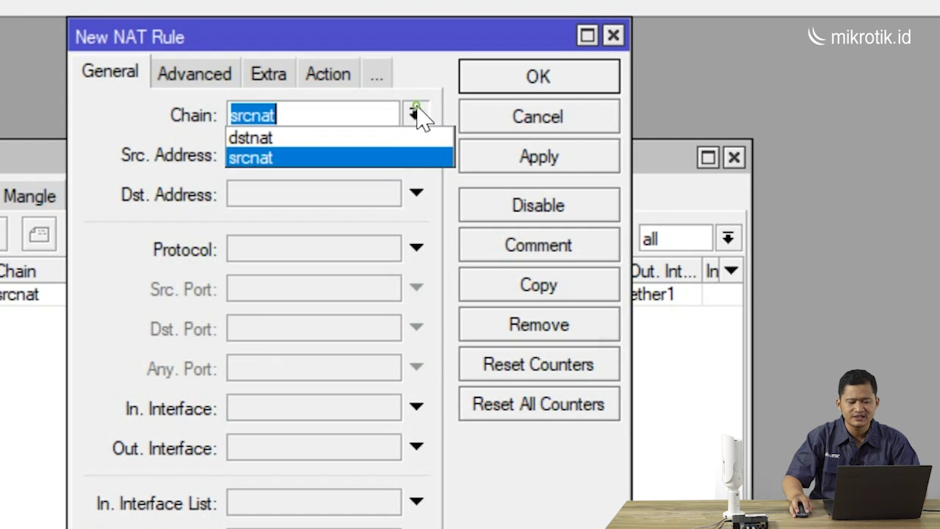
pyautogui.click(378, 138)
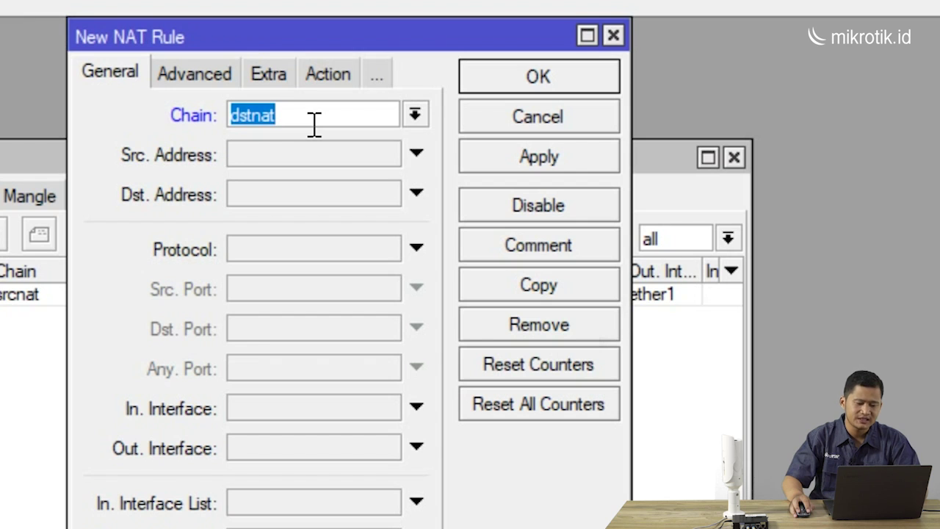
# Step: Set the new NAT rule's destination address to 192.168.128.103, protocol to 6 (tcp) and destination port to 81
pyautogui.click(267, 196)
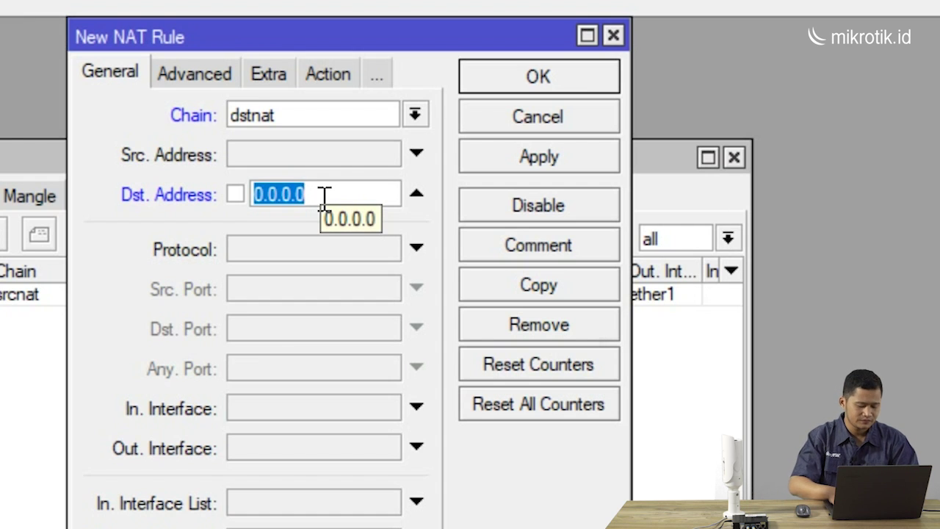
pyautogui.write('19')
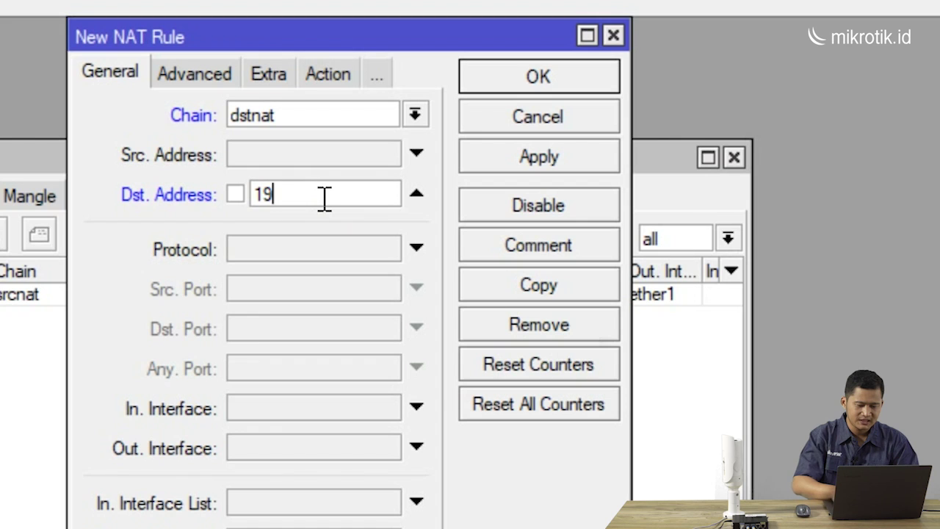
pyautogui.write('2.168.128.103')
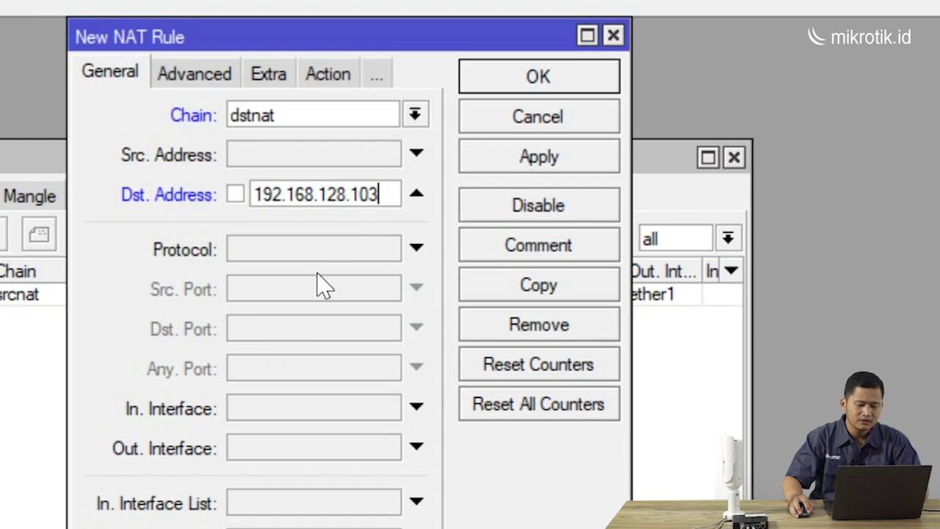
pyautogui.click(337, 253)
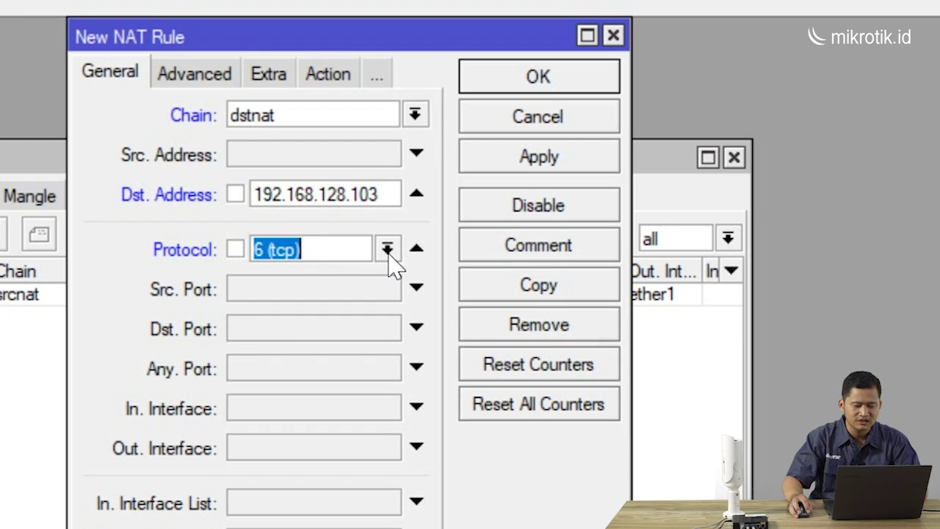
pyautogui.click(308, 327)
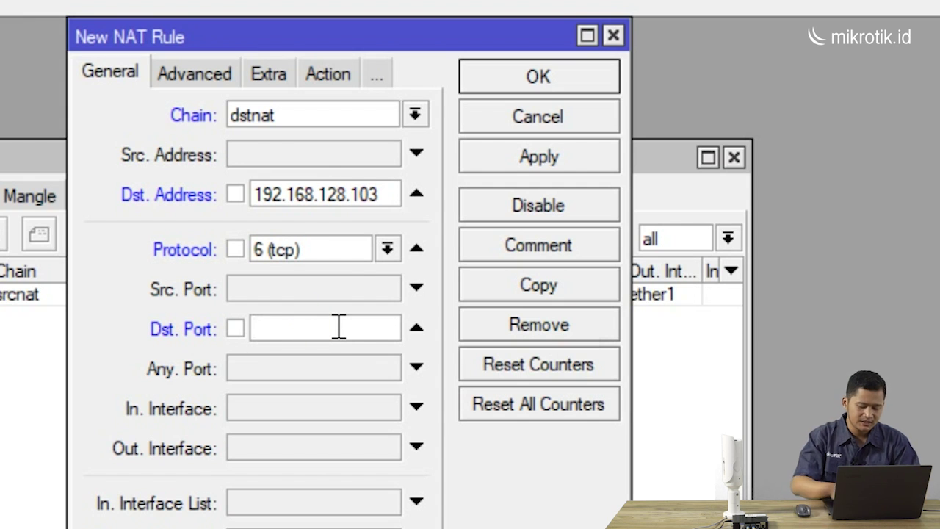
pyautogui.write('81')
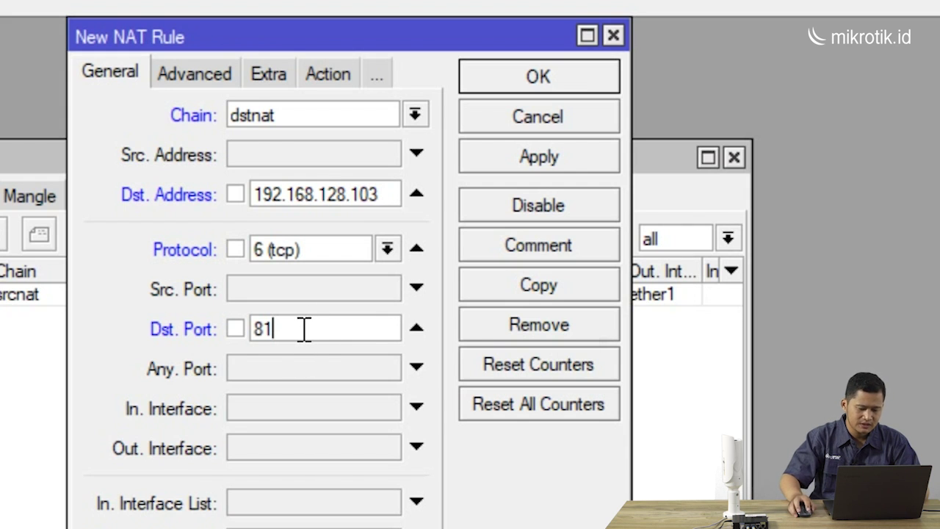
# Step: Set the rule's action to dst-nat, forwarding to address 172.16.1.2 and port 80
pyautogui.click(328, 74)
pyautogui.click(296, 116)
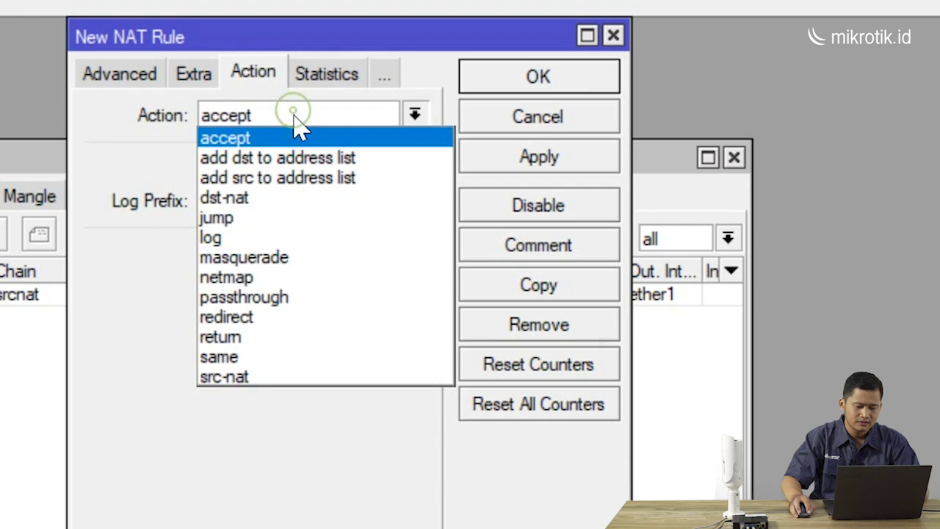
pyautogui.click(283, 197)
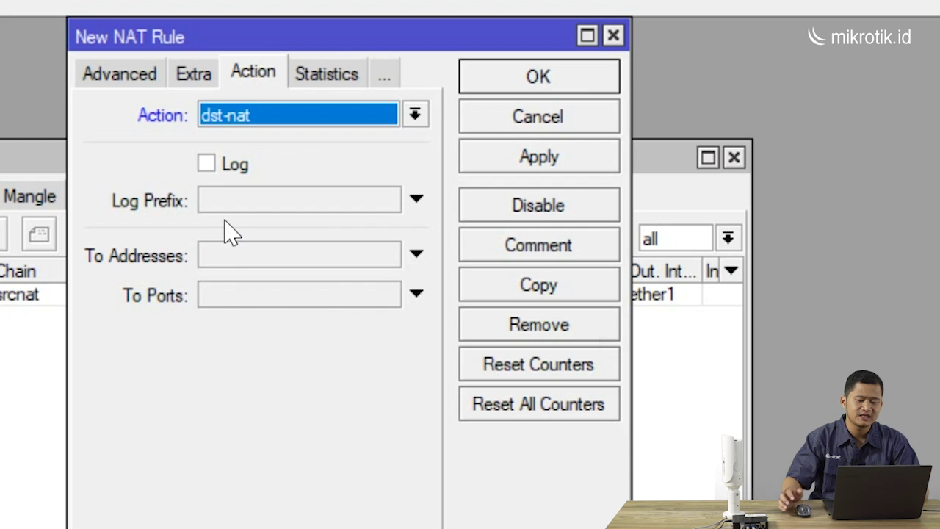
pyautogui.click(246, 255)
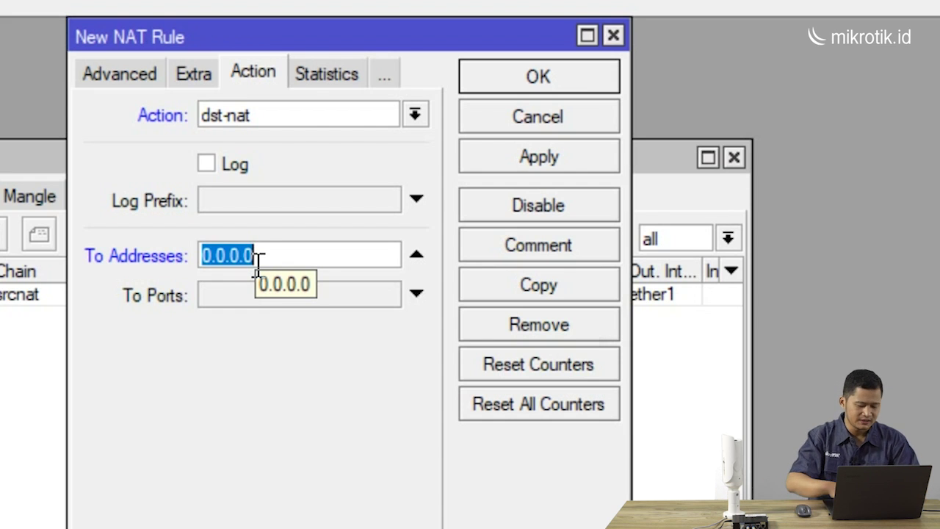
pyautogui.write('172.16')
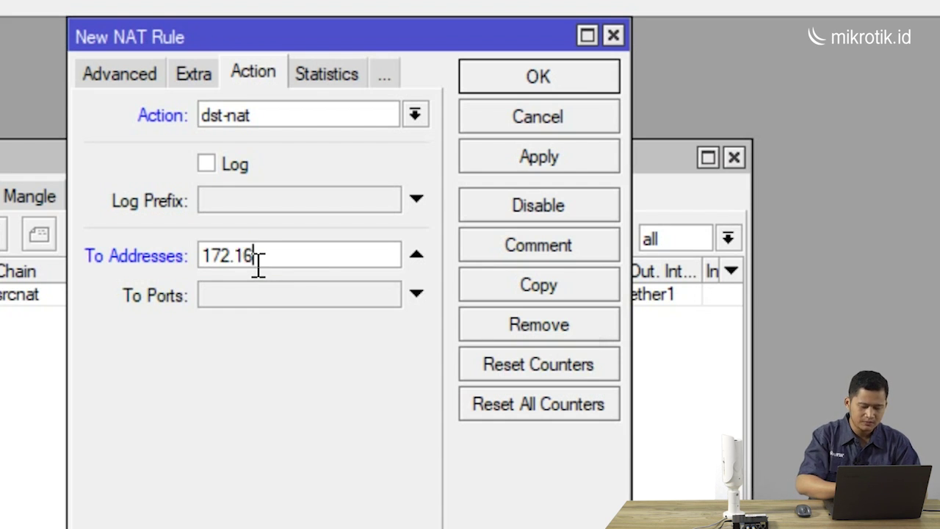
pyautogui.write('.1.2')
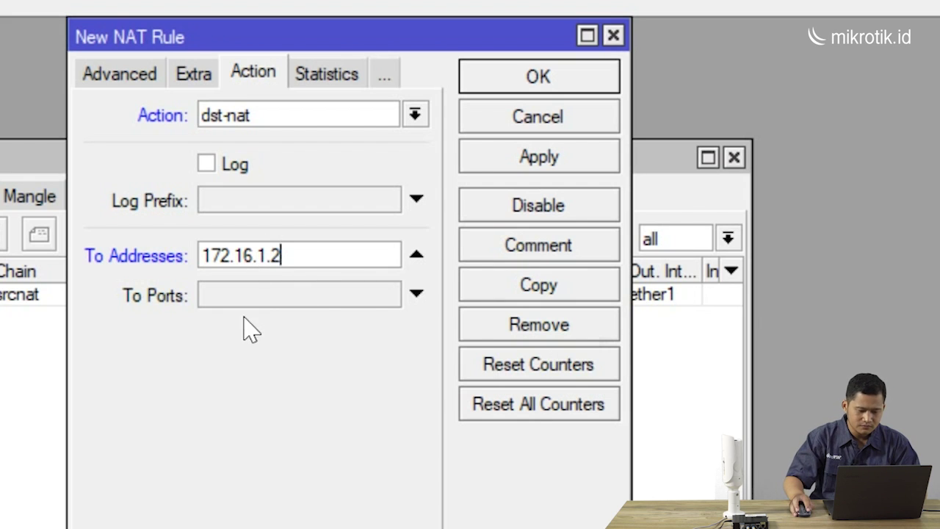
pyautogui.click(240, 296)
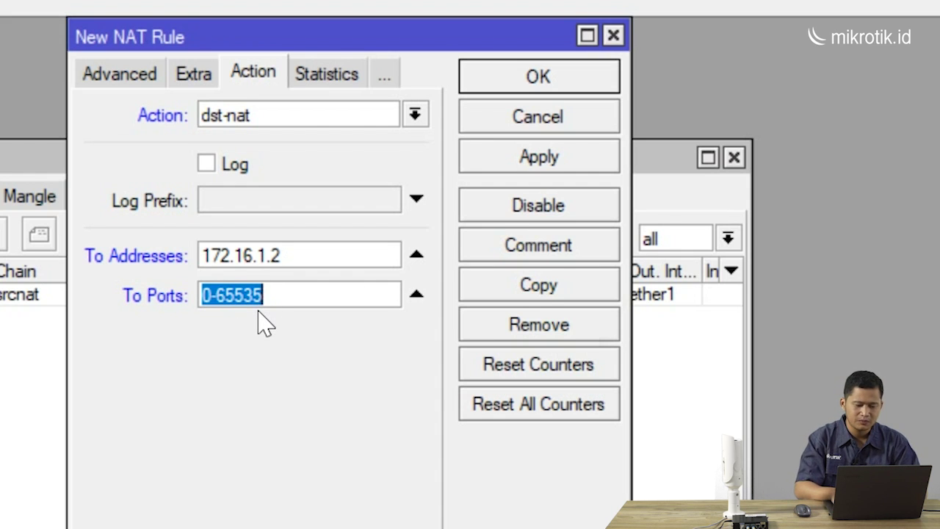
pyautogui.write('80')
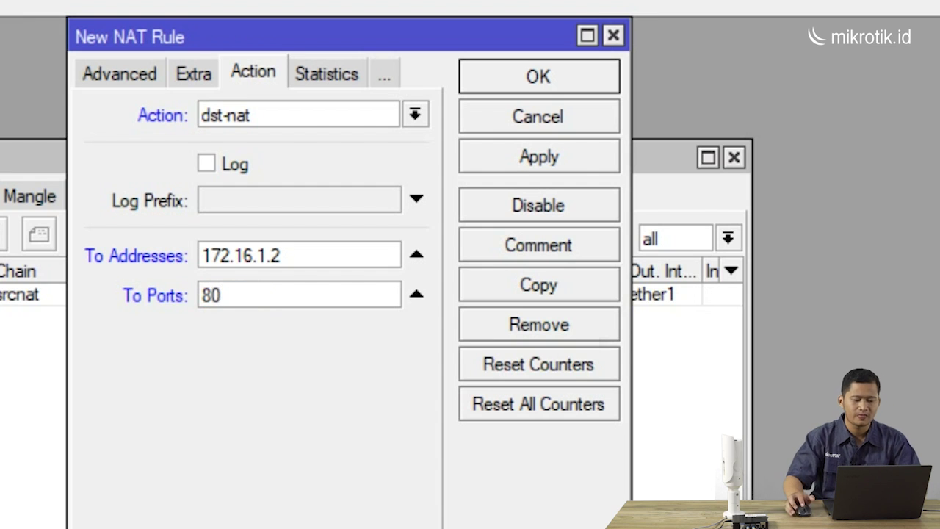
# Step: Review the new NAT rule's general matching conditions and forwarding action, then save the rule
pyautogui.click(132, 63)
pyautogui.click(102, 76)
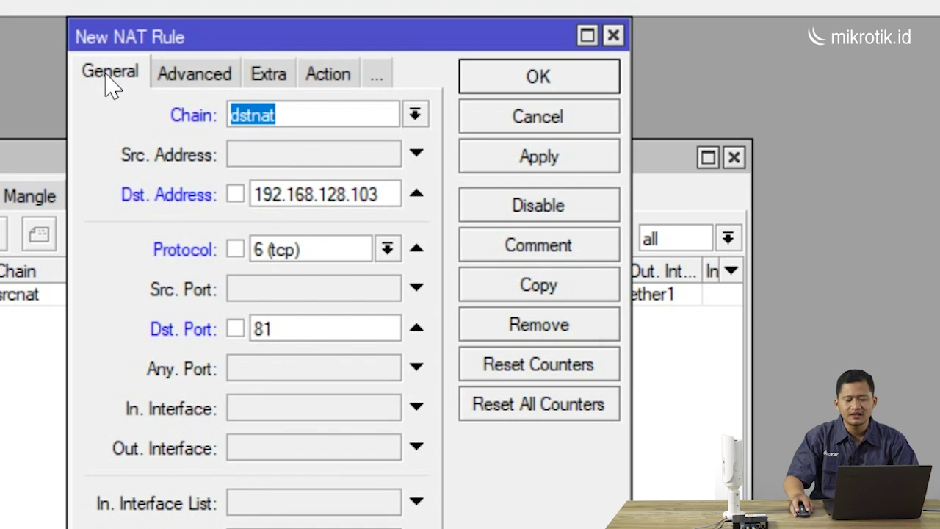
pyautogui.click(287, 328)
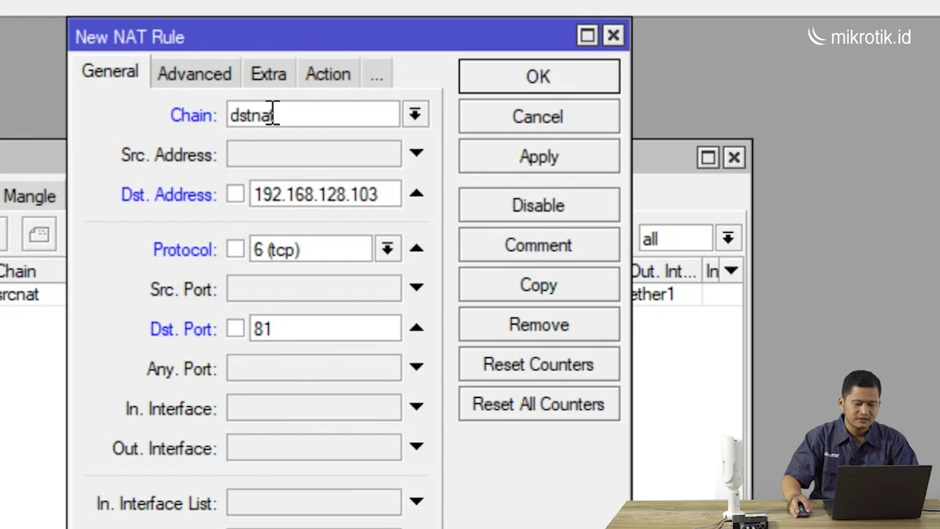
pyautogui.click(319, 77)
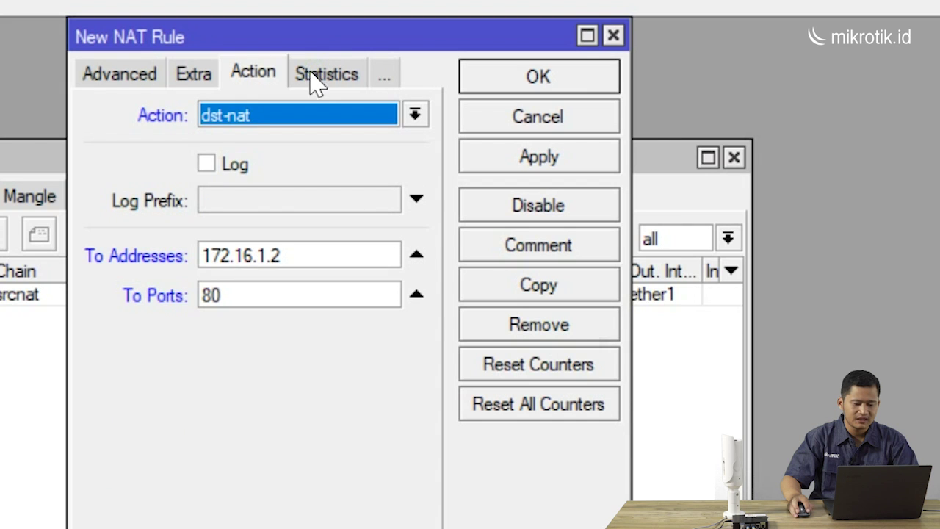
pyautogui.click(493, 168)
pyautogui.click(514, 78)
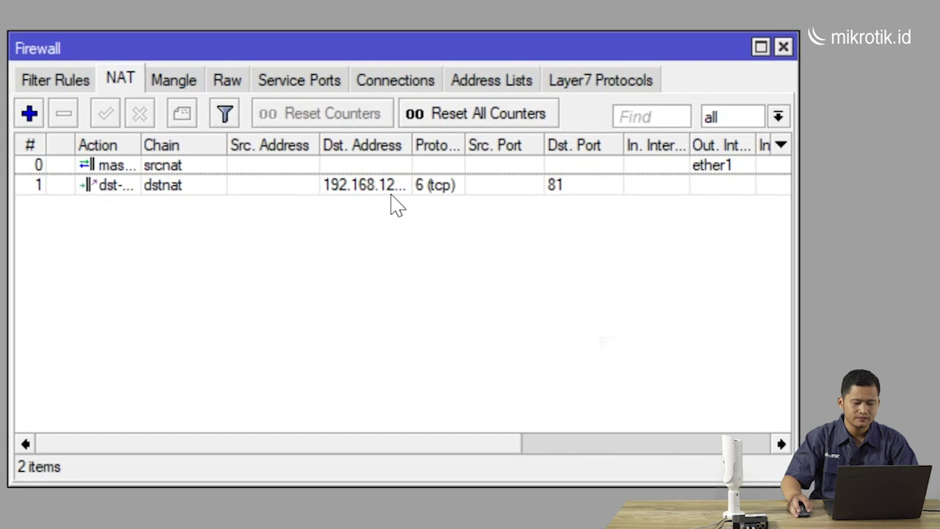
# Step: Turn on the PC's Wi-Fi and check its connection to the MikroTik-Karyawan network
pyautogui.click(221, 184)
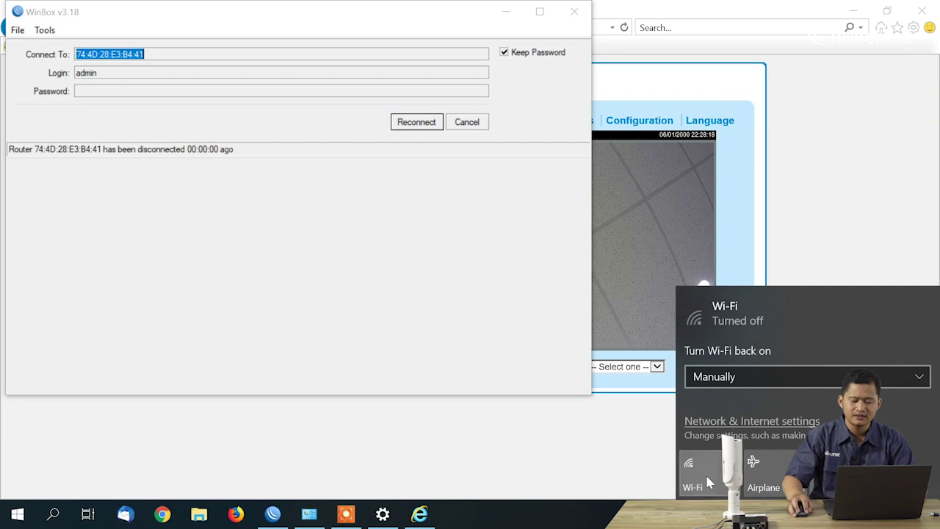
pyautogui.click(703, 471)
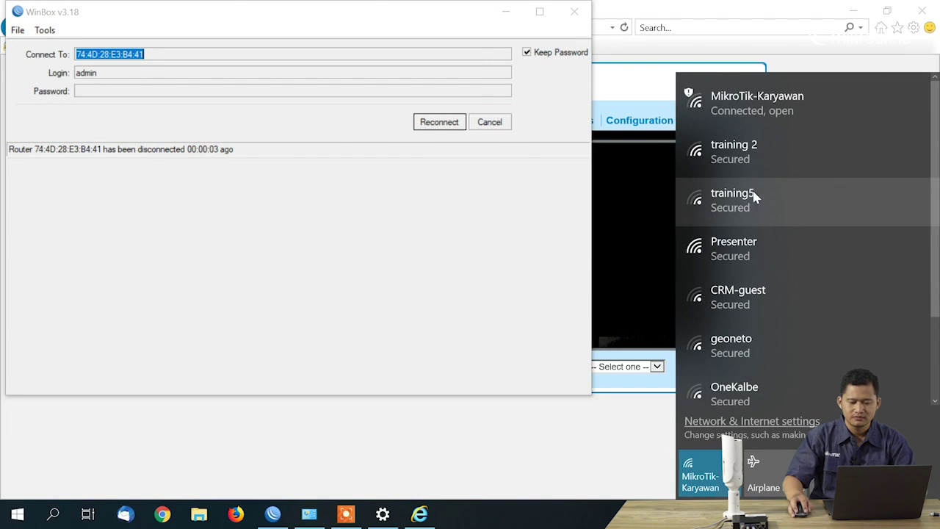
pyautogui.click(750, 110)
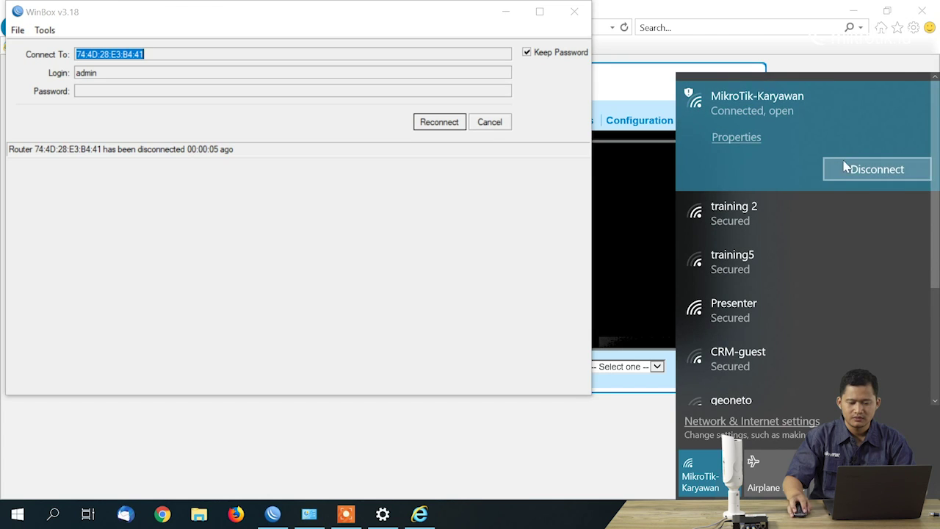
pyautogui.click(585, 444)
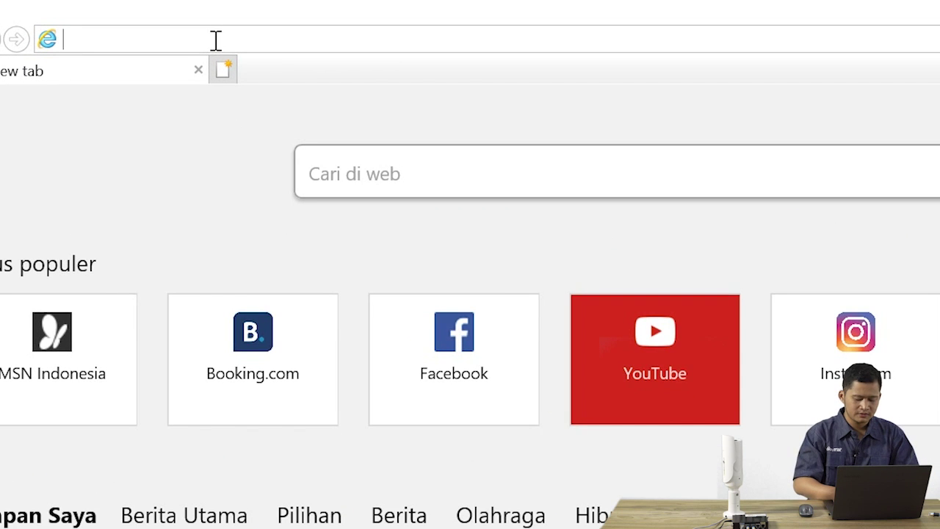
# Step: Enter the router's address 192.168.128.103 as the web address in a new Internet Explorer tab
pyautogui.write('19')
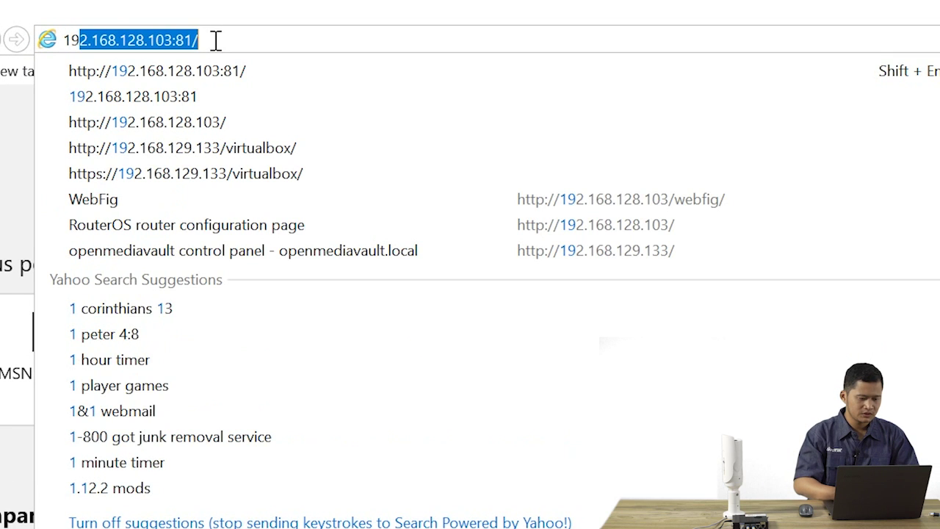
pyautogui.write('2.168.')
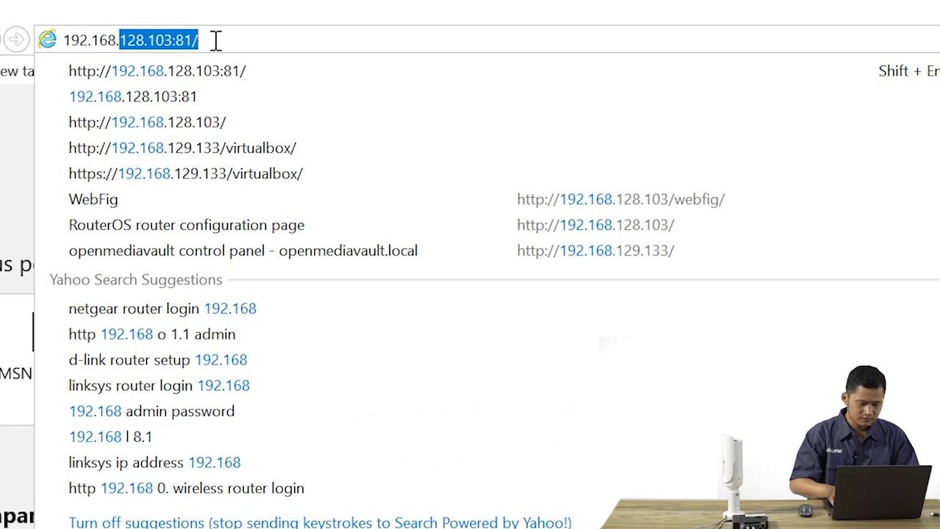
pyautogui.write('128.103')
pyautogui.press('Delete')
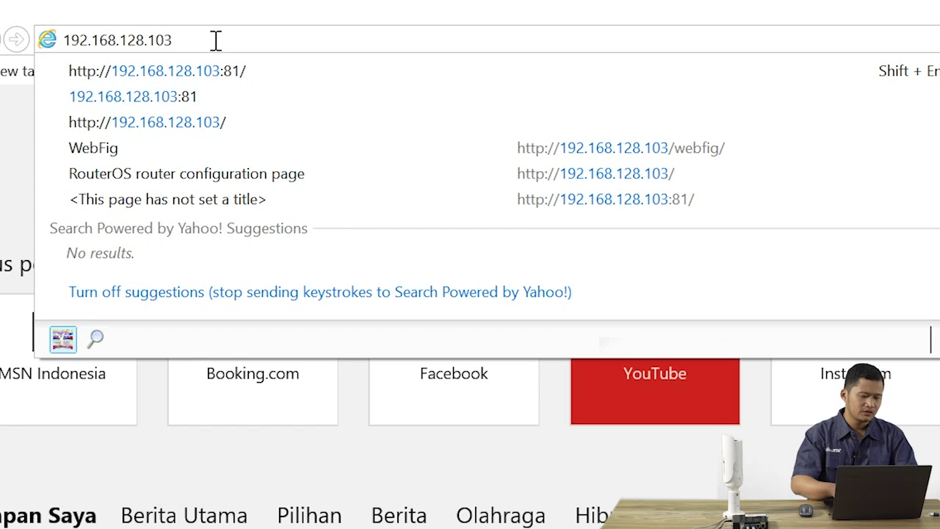